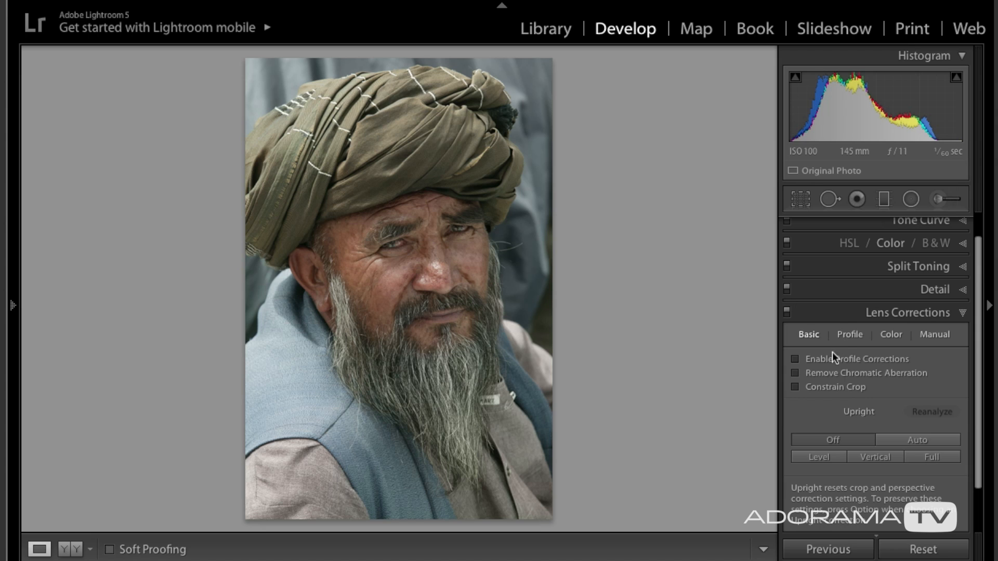
# Enable profile corrections and chromatic aberration removal for the portrait in Lens Corrections.
pyautogui.click(794, 359)
pyautogui.click(795, 373)
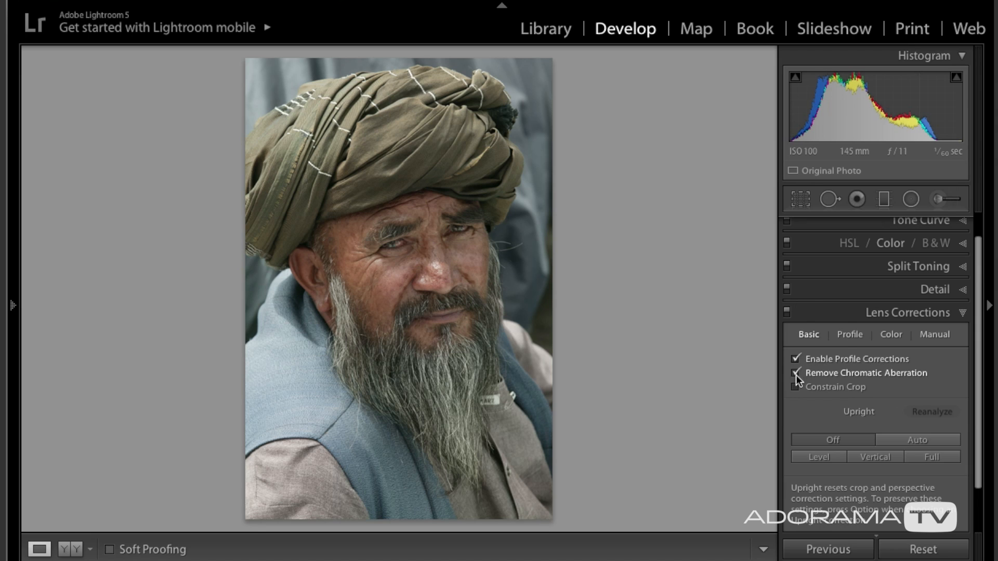
pyautogui.click(849, 317)
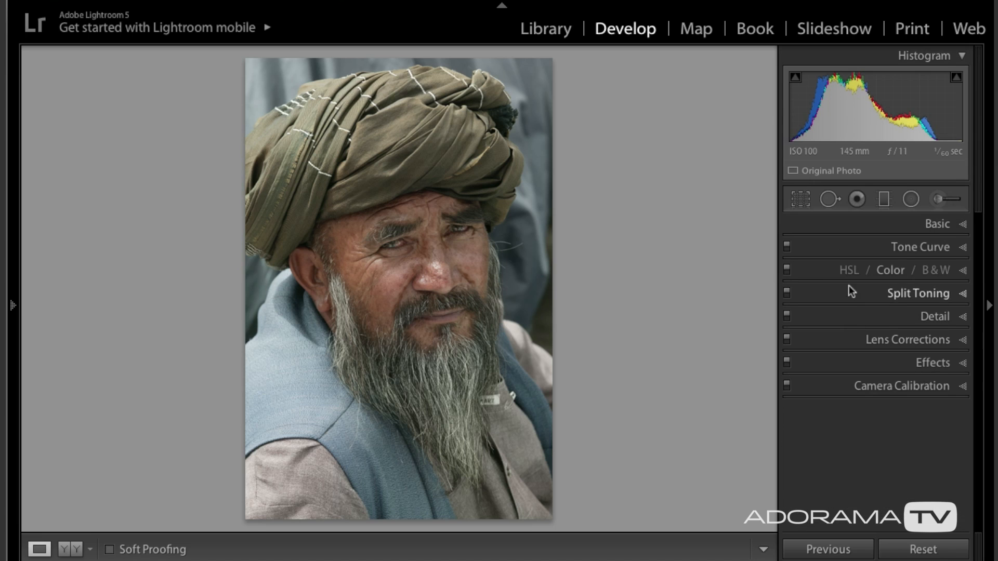
# Set Exposure to +0.40, Contrast to +49, Highlights to −59, Shadows to +39, Whites to +50 and Blacks to −39.
pyautogui.click(851, 223)
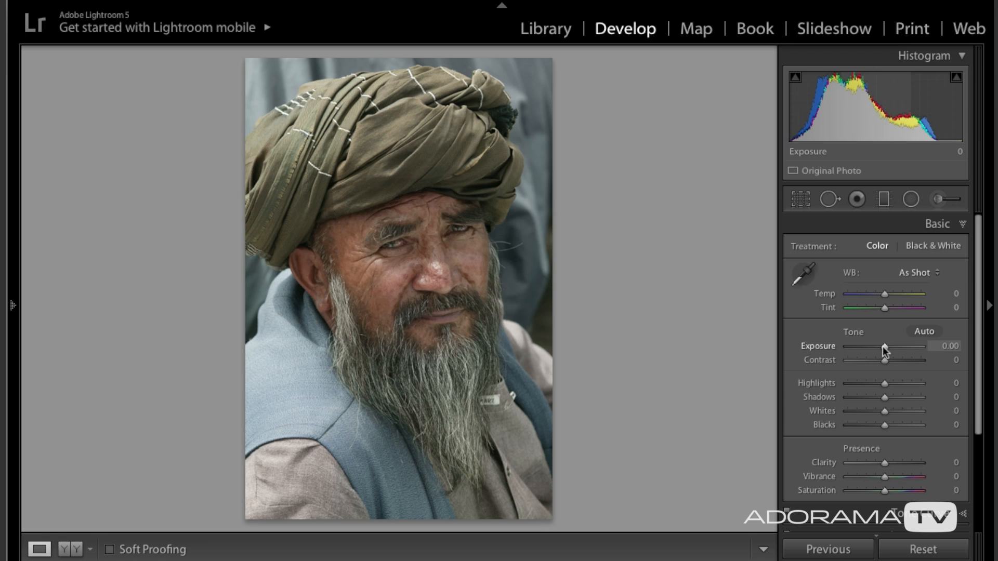
pyautogui.moveTo(883, 346); pyautogui.dragTo(865, 359)
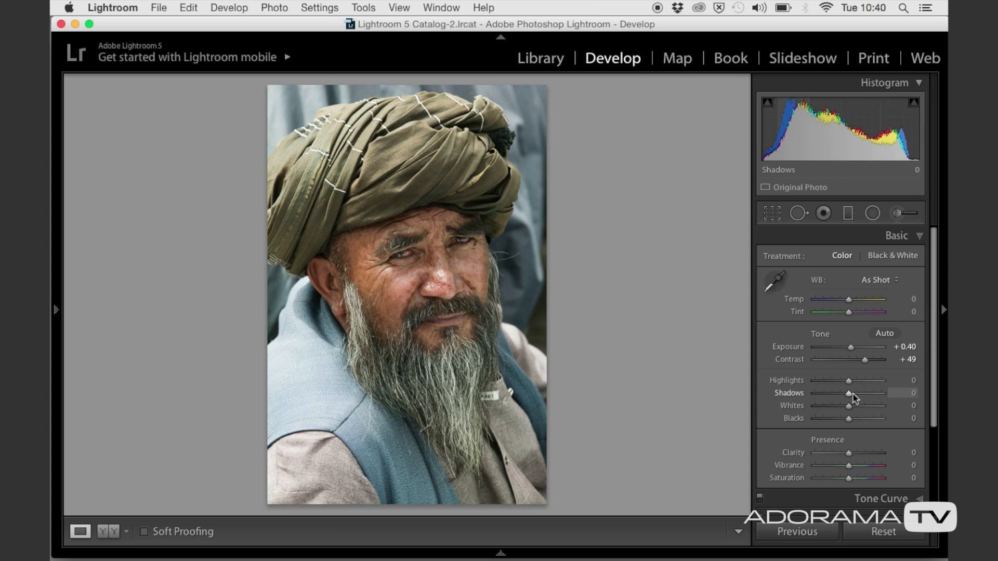
pyautogui.moveTo(848, 380); pyautogui.dragTo(827, 383)
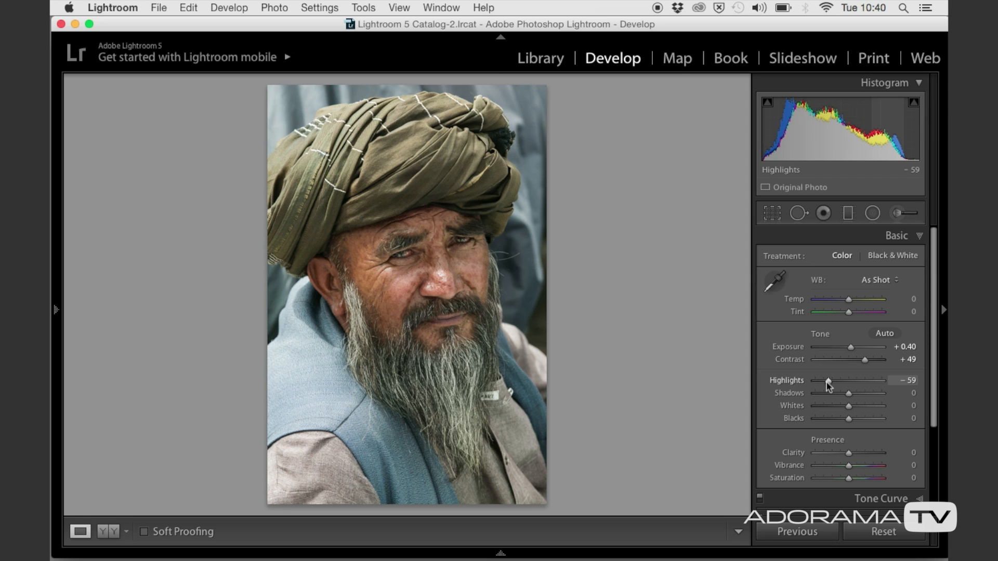
pyautogui.moveTo(849, 394); pyautogui.dragTo(860, 394)
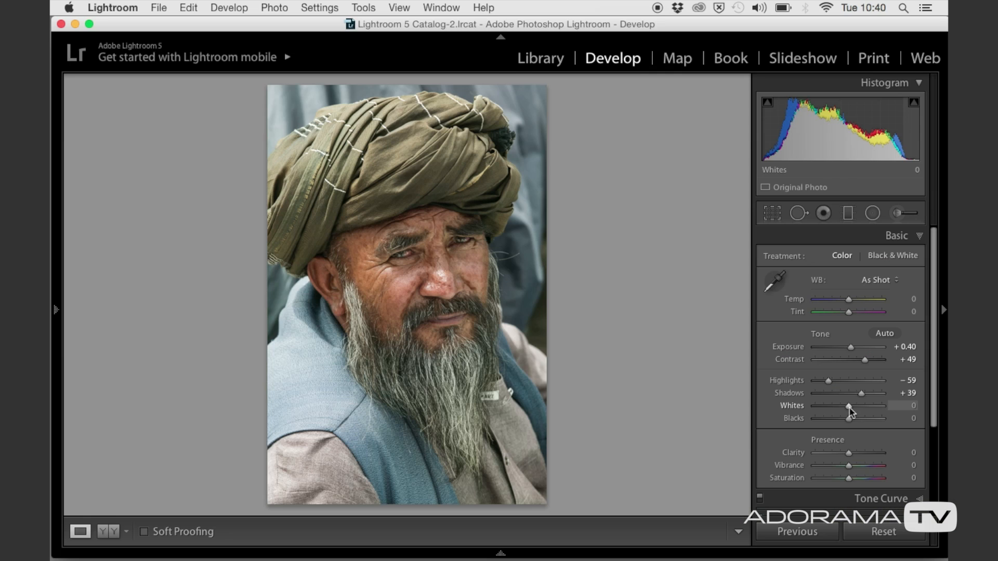
pyautogui.moveTo(848, 409)
pyautogui.mouseDown()
pyautogui.moveTo(864, 405)
pyautogui.moveTo(835, 420)
pyautogui.mouseUp()
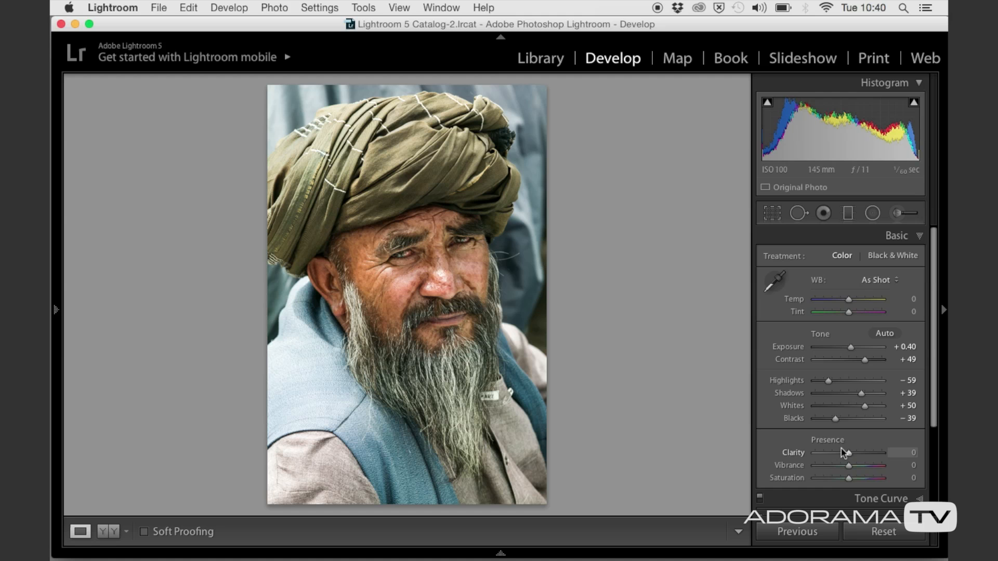
# Set the portrait's Clarity to +90, Vibrance to +21 and Saturation to −50, and close the Basic adjustments.
pyautogui.moveTo(839, 450); pyautogui.dragTo(877, 451)
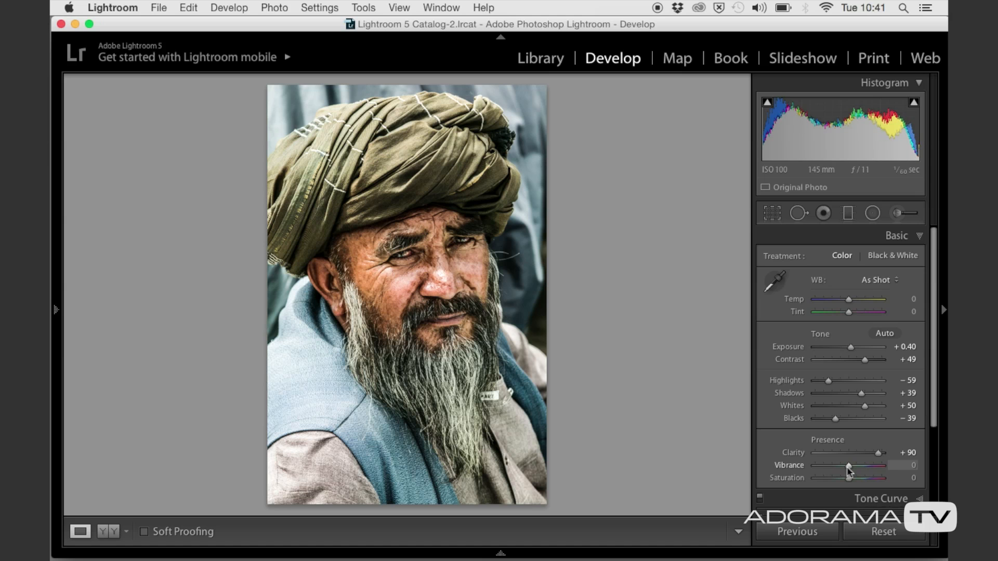
pyautogui.moveTo(848, 467); pyautogui.dragTo(855, 467)
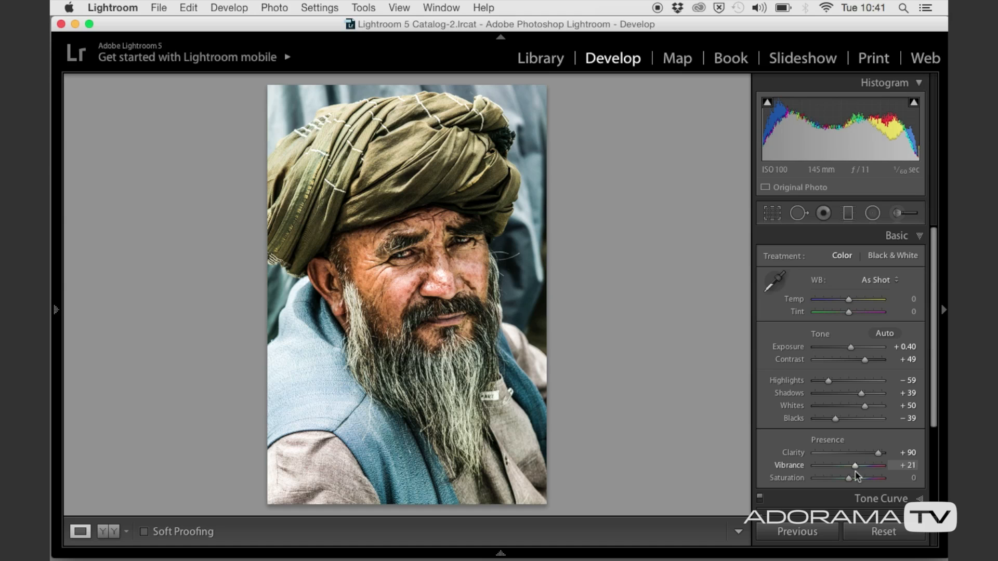
pyautogui.moveTo(848, 478); pyautogui.dragTo(828, 482)
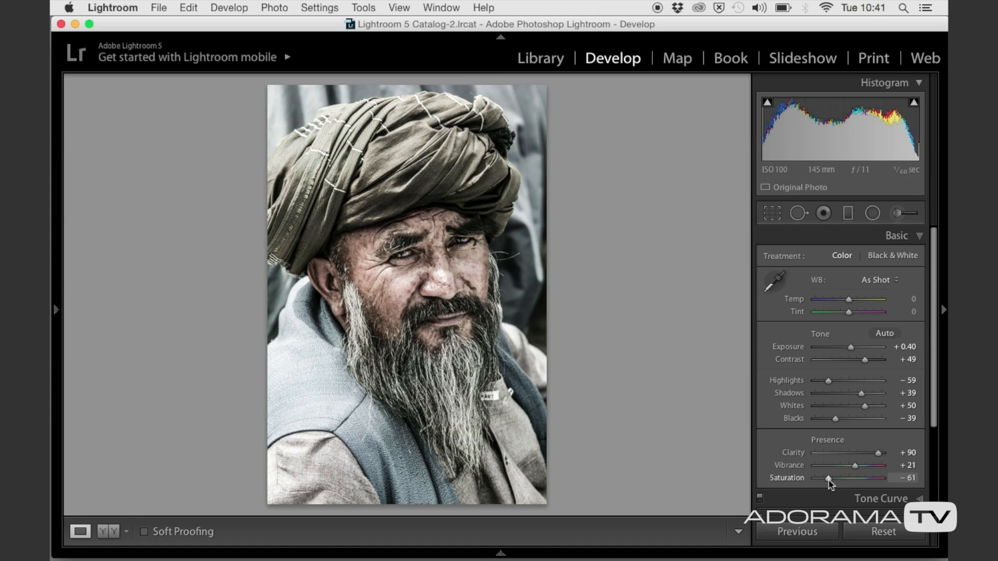
pyautogui.moveTo(830, 481)
pyautogui.mouseDown()
pyautogui.moveTo(841, 481)
pyautogui.moveTo(834, 483)
pyautogui.mouseUp()
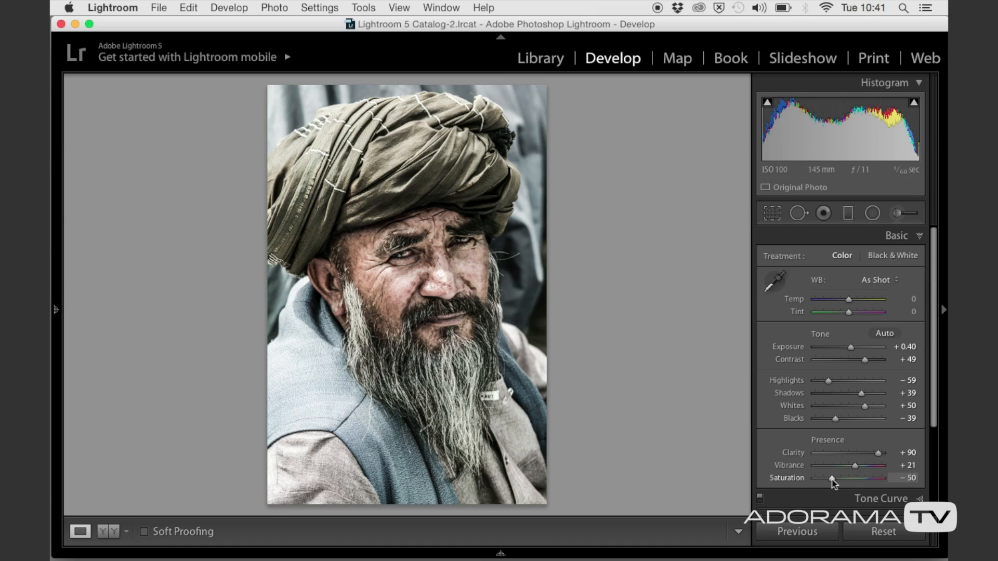
pyautogui.click(852, 239)
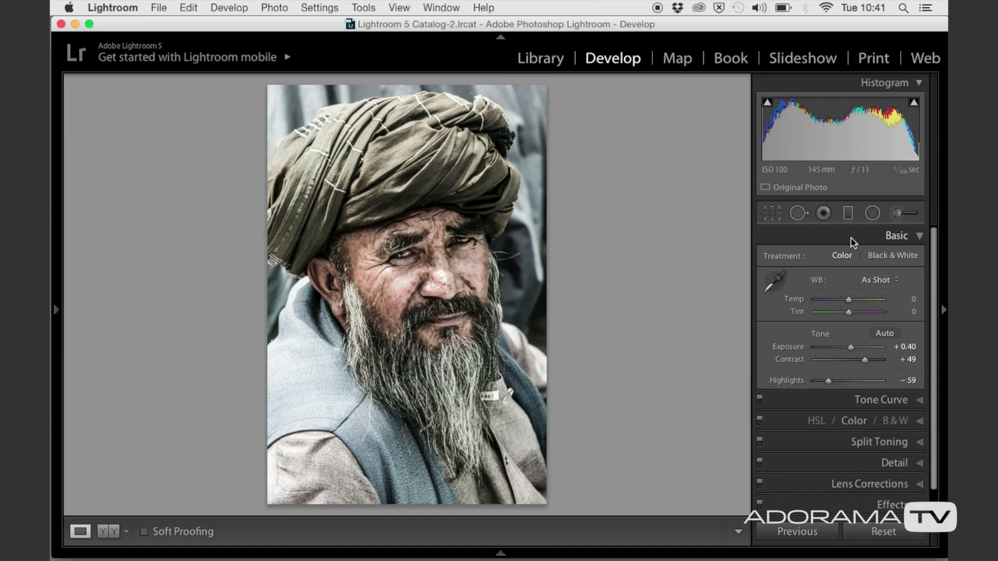
# Sharpen the portrait with Amount 90, Radius 2.0 and Detail 50, and apply noise reduction with Luminance 30 and Contrast 25.
pyautogui.click(856, 321)
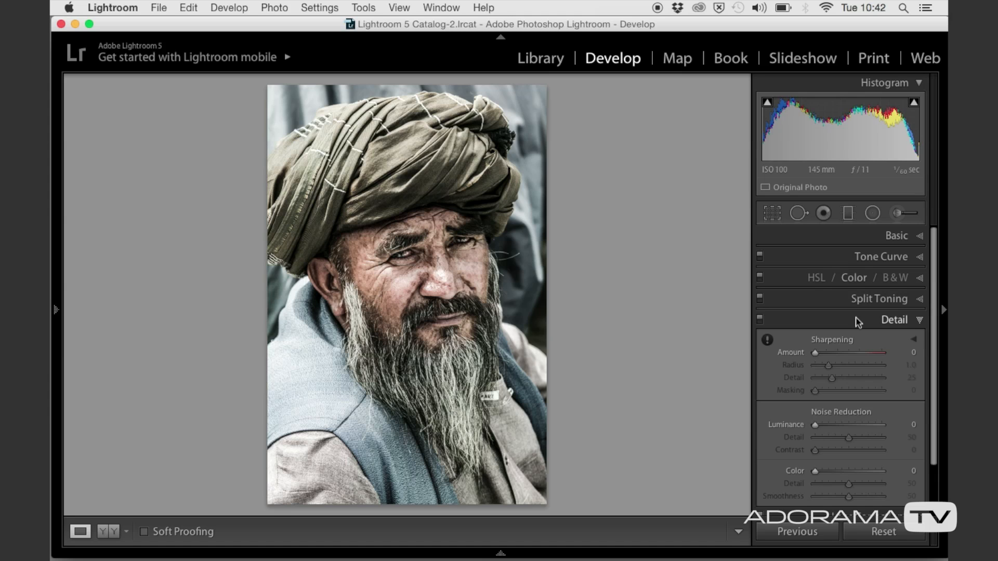
pyautogui.moveTo(821, 357); pyautogui.dragTo(853, 354)
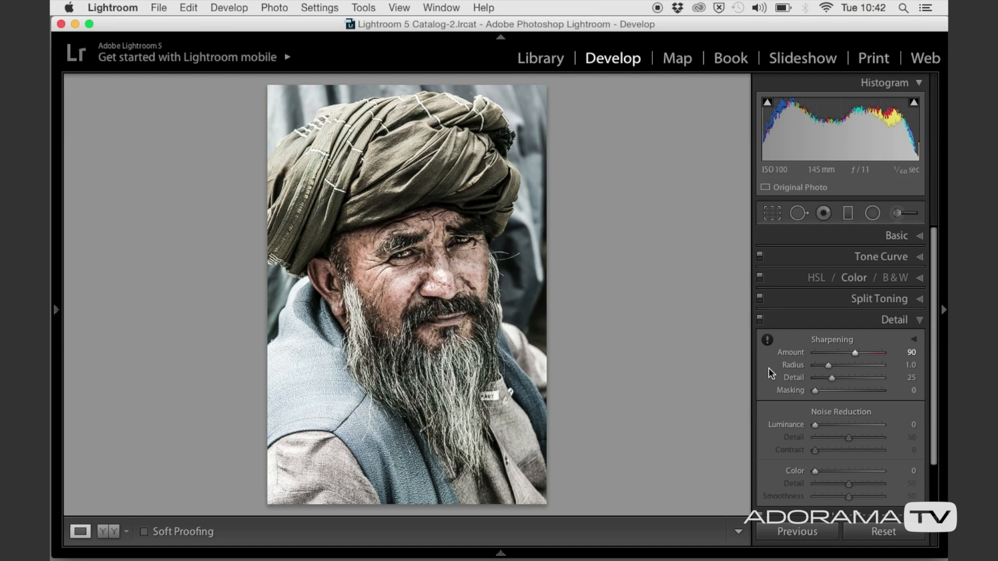
pyautogui.moveTo(827, 363); pyautogui.dragTo(838, 363)
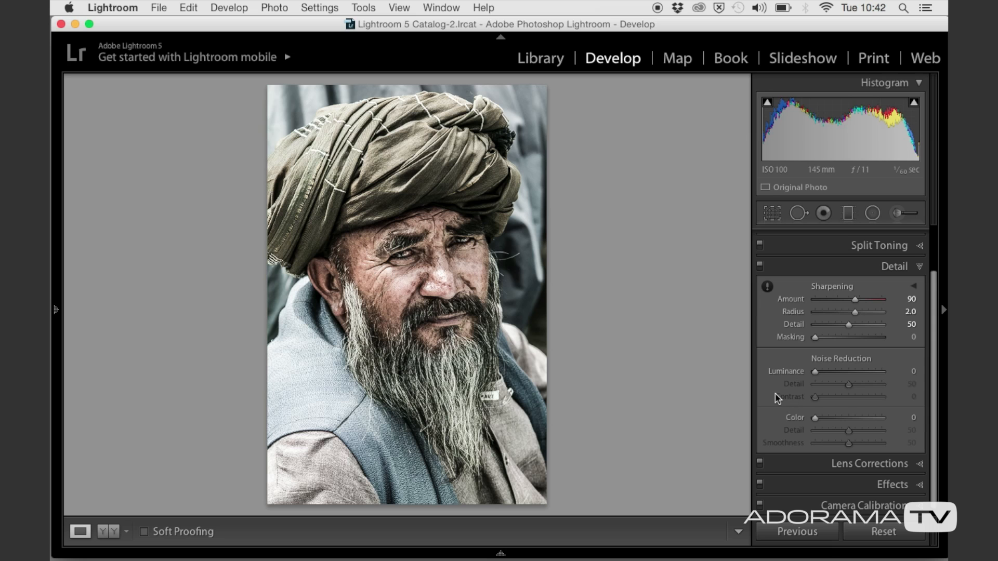
pyautogui.moveTo(815, 371); pyautogui.dragTo(827, 372)
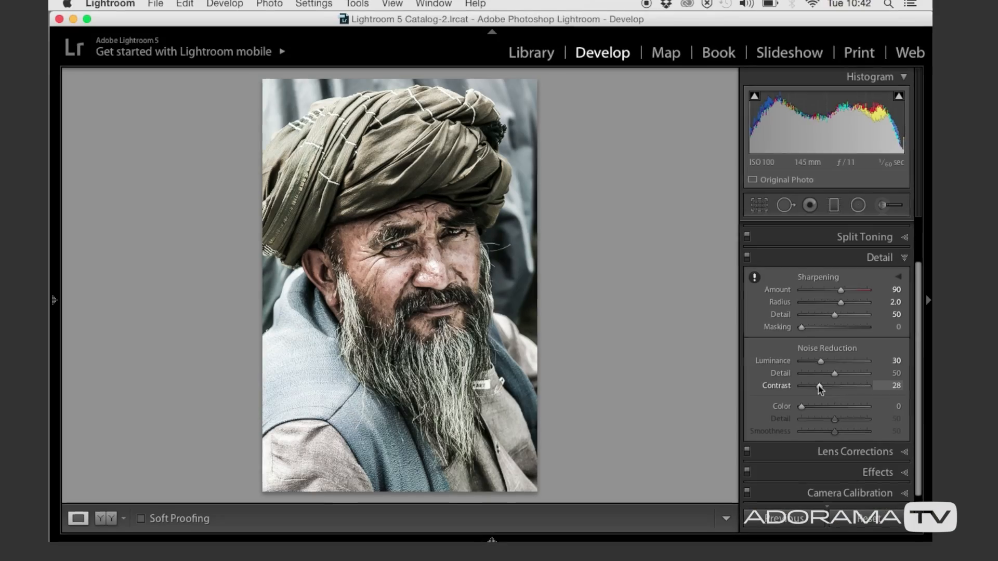
pyautogui.moveTo(817, 385); pyautogui.dragTo(827, 389)
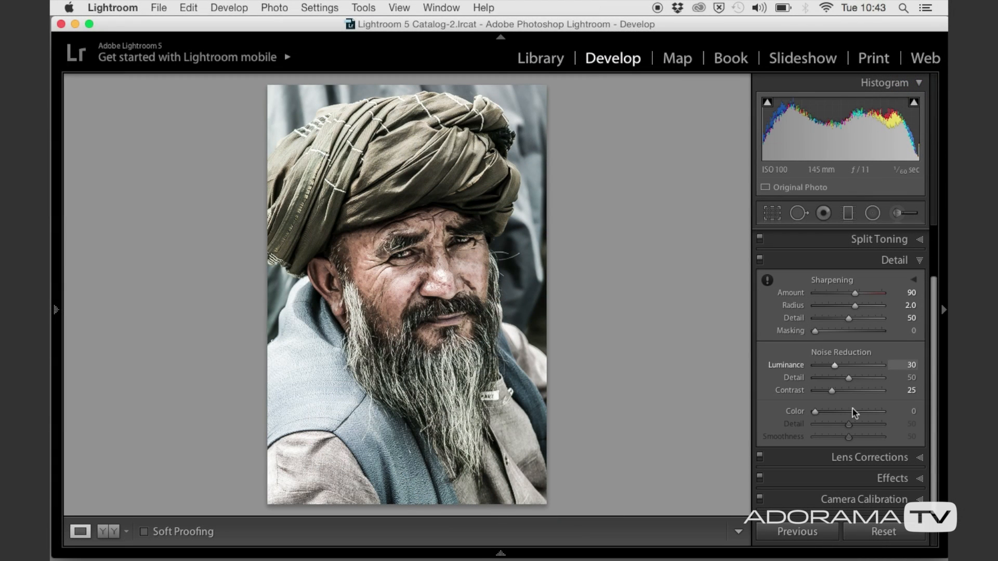
# Add a dark post-crop vignette with Amount −38, Roundness +11 and Feather 81.
pyautogui.click(855, 483)
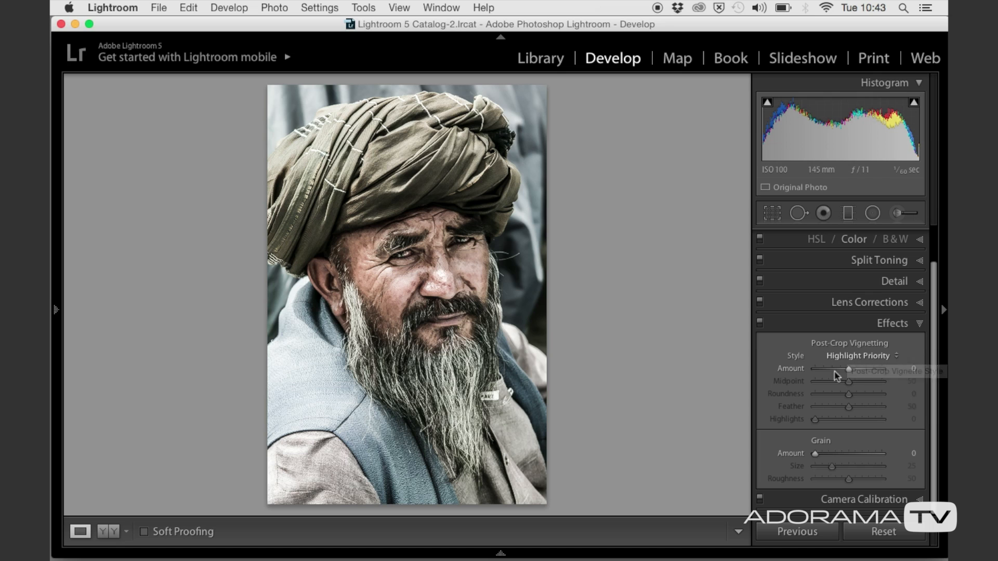
pyautogui.moveTo(848, 370); pyautogui.dragTo(840, 372)
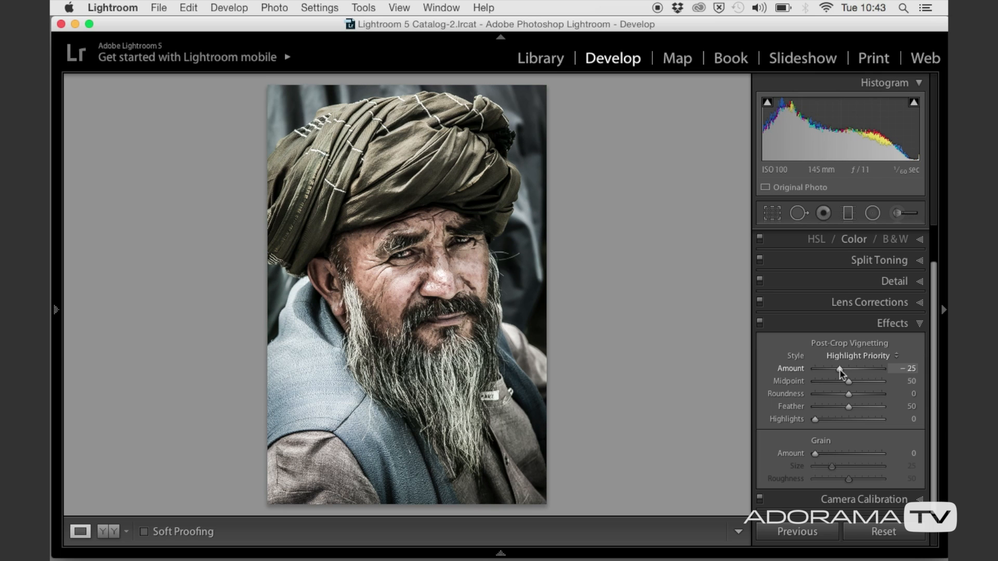
pyautogui.moveTo(848, 406); pyautogui.dragTo(854, 407)
# Brighten both of the man's eyes with the Adjustment Brush, using an Exposure of 0.69.
pyautogui.click(896, 214)
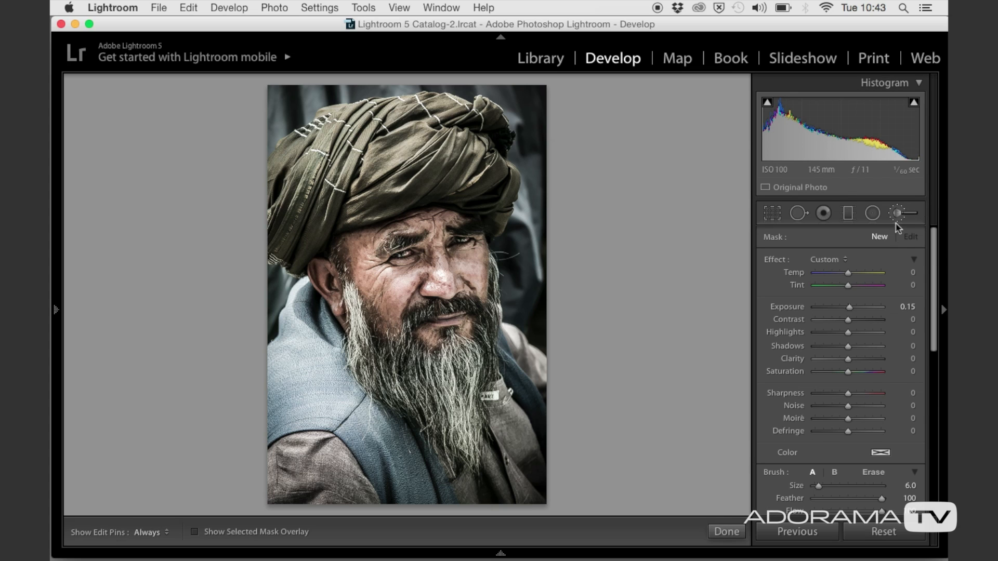
pyautogui.doubleClick(771, 263)
pyautogui.moveTo(848, 307); pyautogui.dragTo(849, 307)
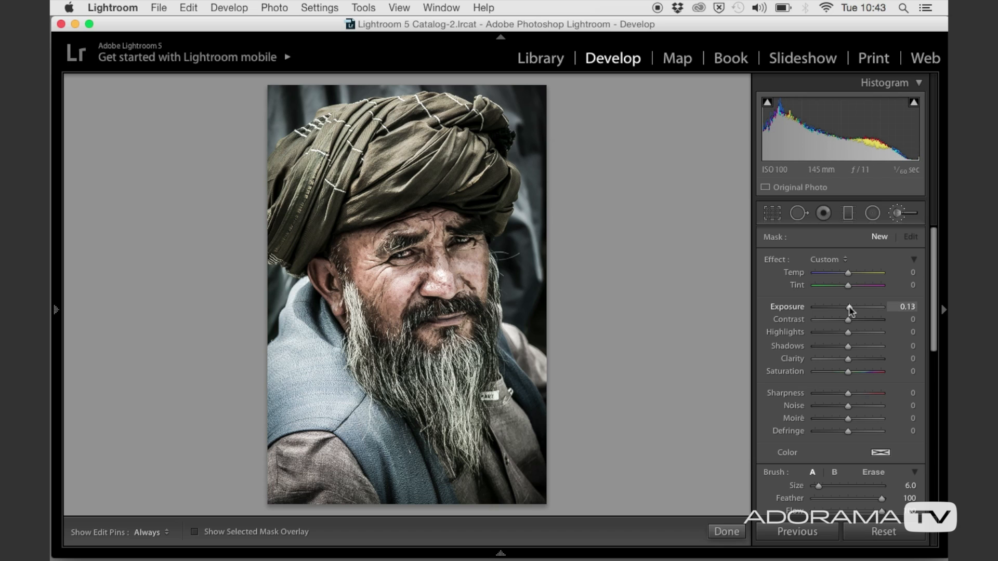
pyautogui.moveTo(456, 244); pyautogui.dragTo(472, 240)
pyautogui.moveTo(409, 251)
pyautogui.mouseDown()
pyautogui.moveTo(399, 253)
pyautogui.moveTo(468, 241)
pyautogui.mouseUp()
# Toggle the edit pin's visibility to check the brushed eyes, and close the Adjustment Brush.
pyautogui.press('h')
pyautogui.press('h')
pyautogui.press('h')
pyautogui.press('h')
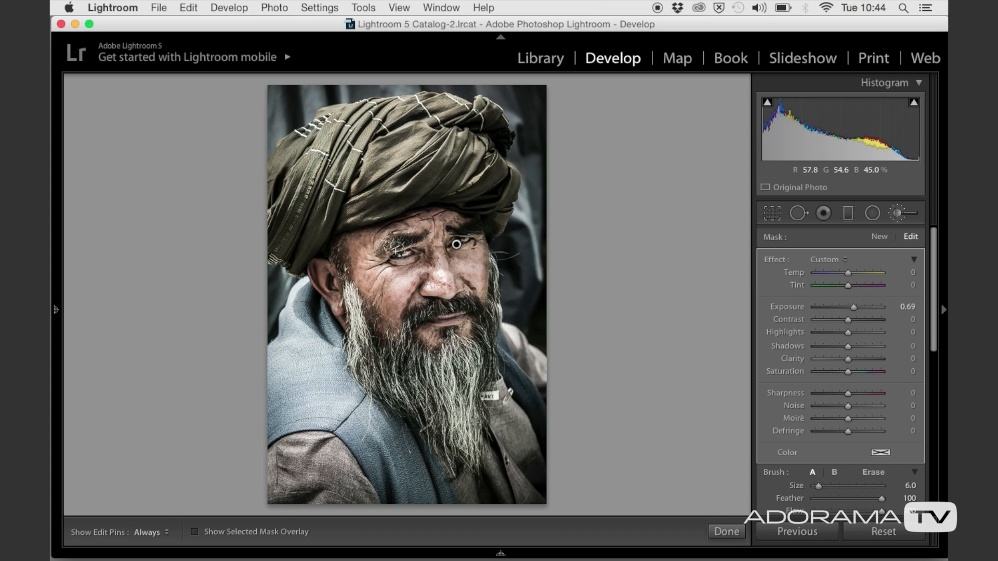
pyautogui.click(897, 214)
pyautogui.press('k')
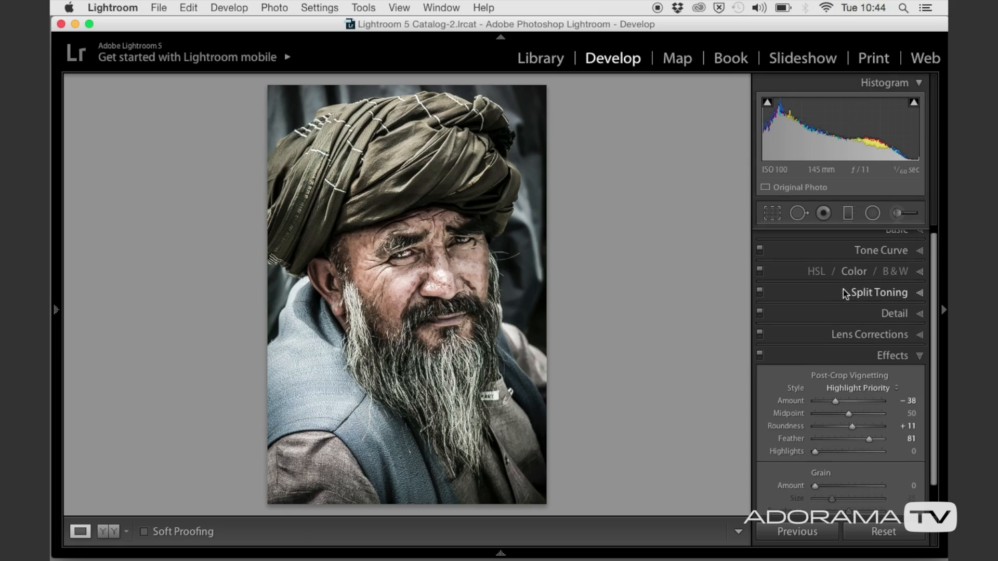
pyautogui.click(901, 218)
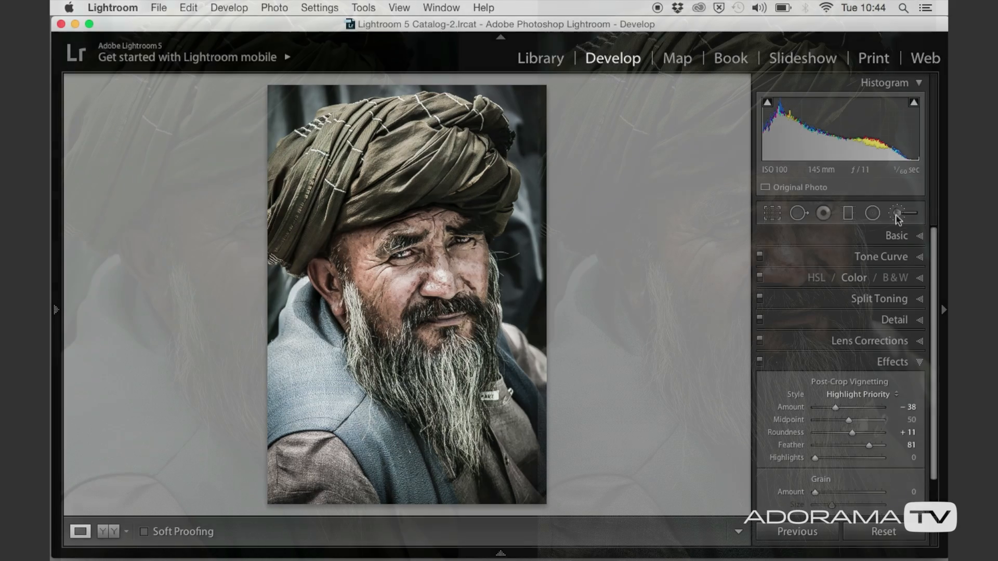